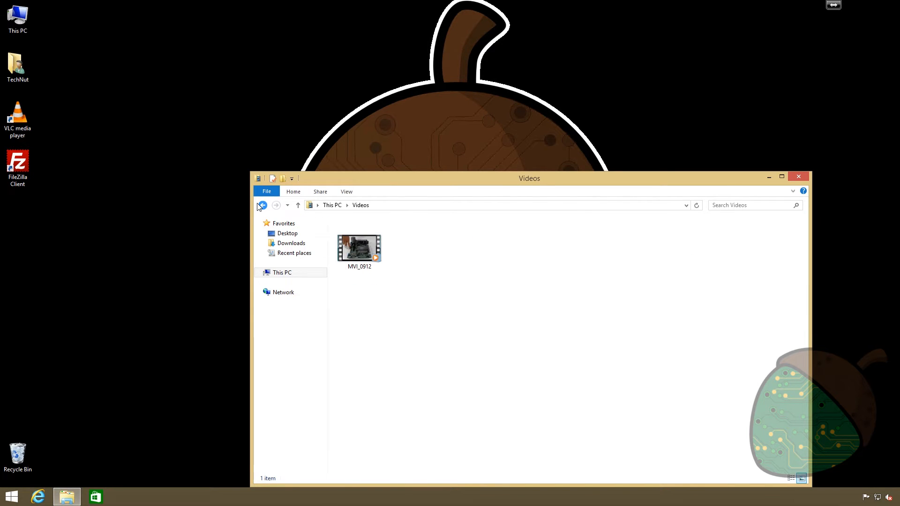
Step: Check the contents of the Pictures and Music folders, and close the file window
left_click(261, 206)
left_click(505, 272)
double_click(506, 271)
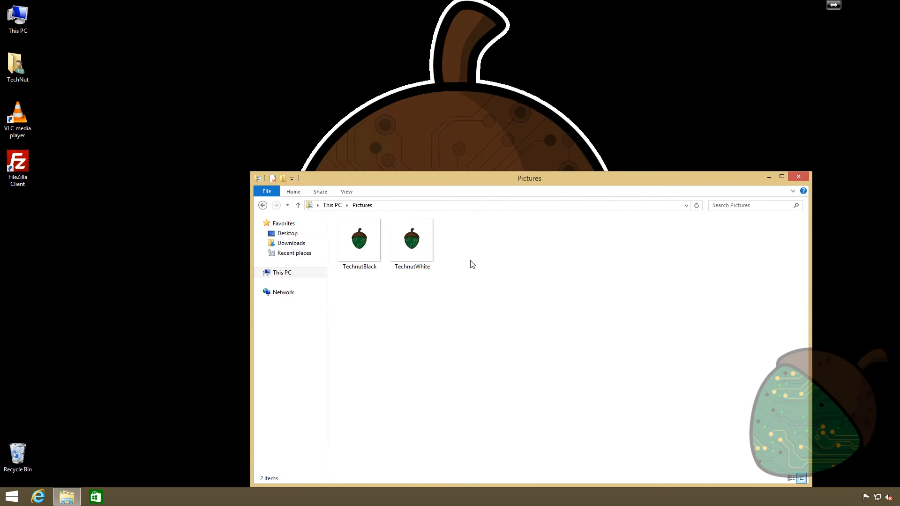
left_click(262, 205)
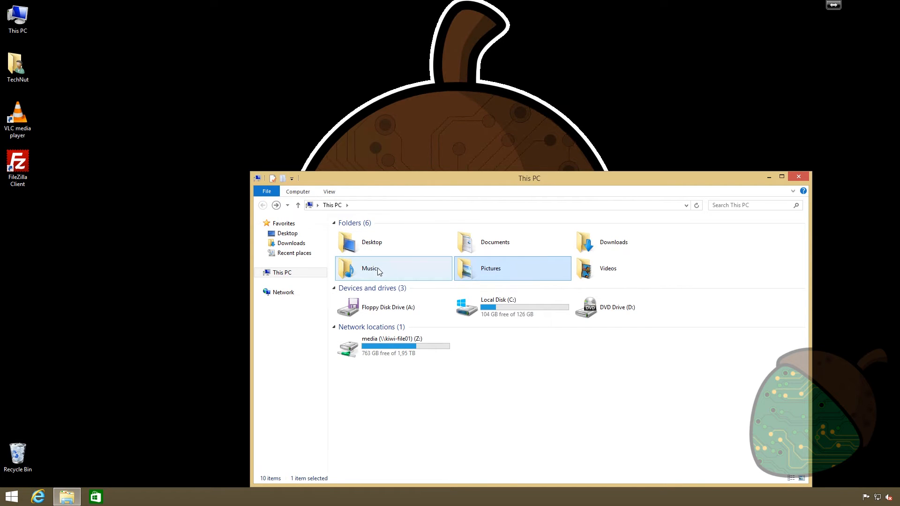
double_click(378, 269)
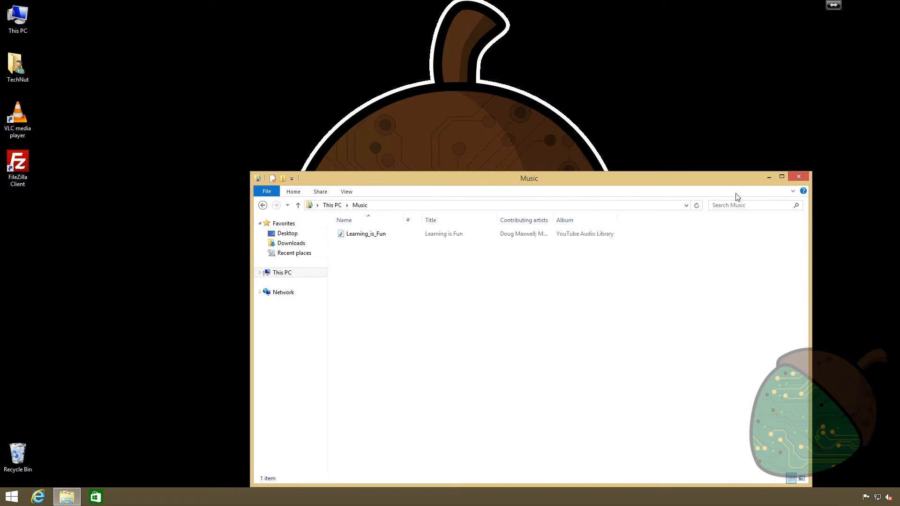
left_click(798, 176)
Step: Run the Windows 10 media creation tool with permission to make changes, and choose to upgrade this PC now, accepting the license terms
left_click(37, 498)
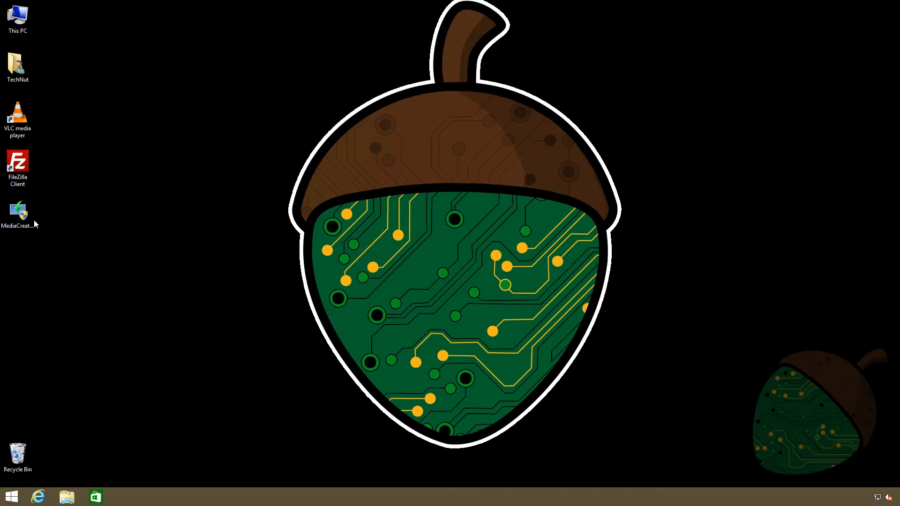
double_click(21, 216)
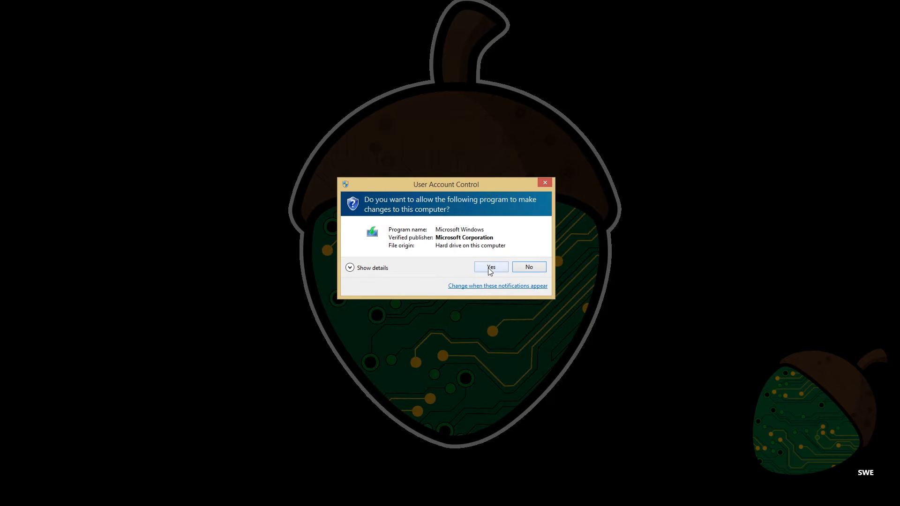
left_click(491, 267)
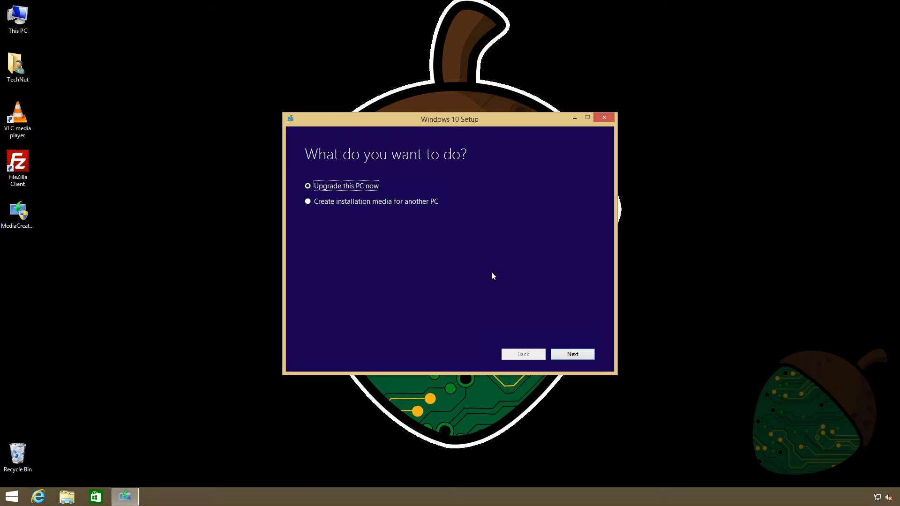
left_click(571, 353)
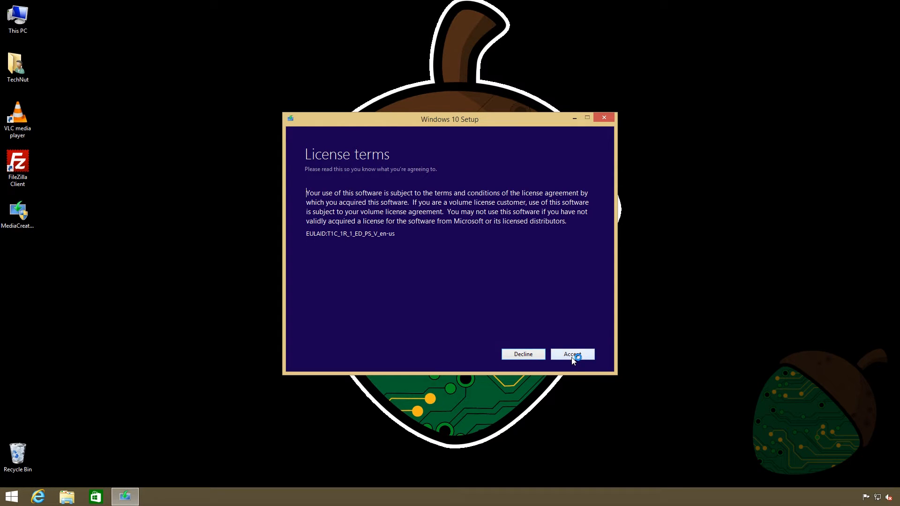
left_click(572, 356)
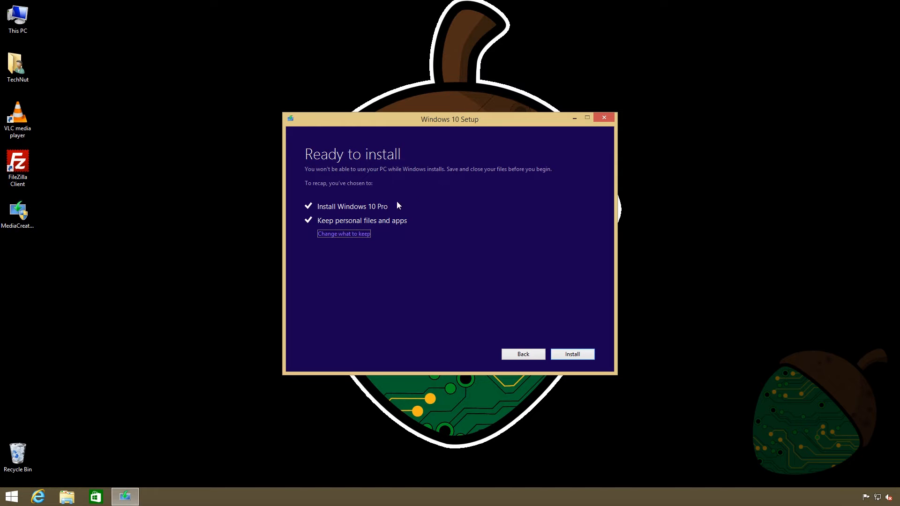
Step: Review the choice of what to keep, leave it at personal files and apps, and start the Windows 10 Pro installation
left_click(343, 241)
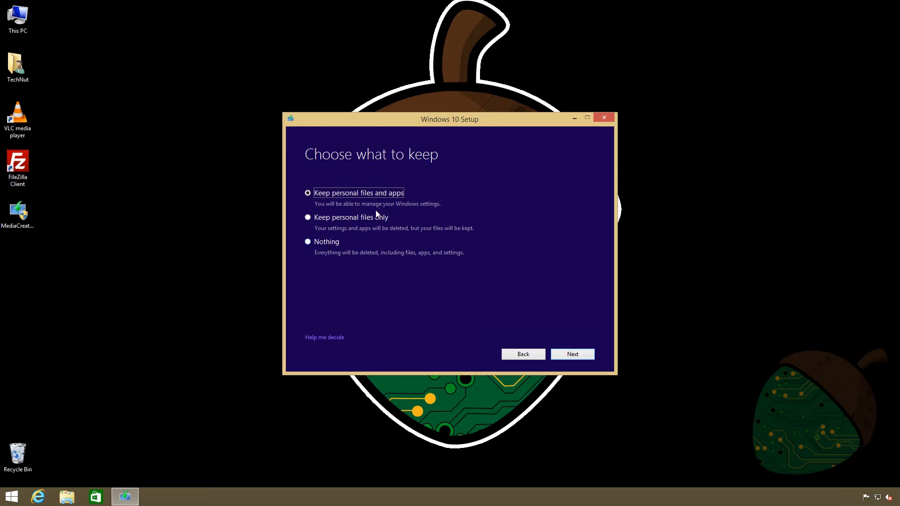
left_click(573, 355)
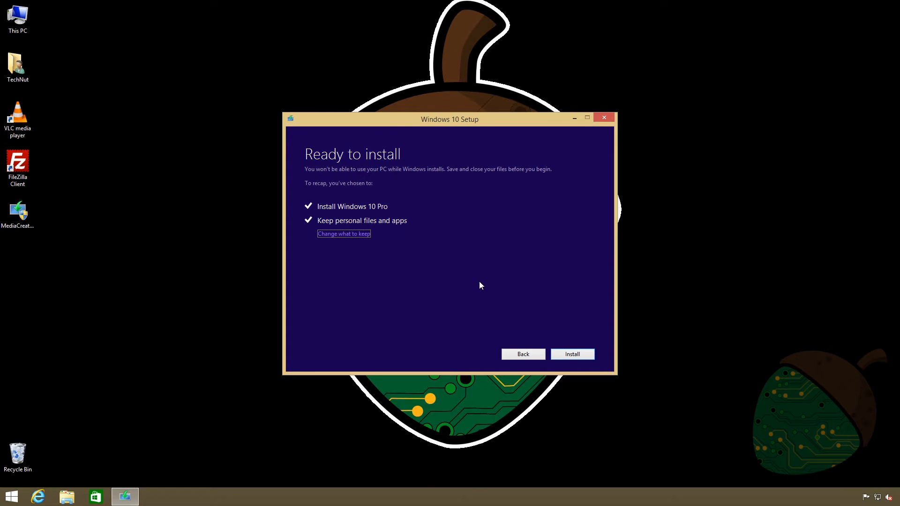
left_click(578, 356)
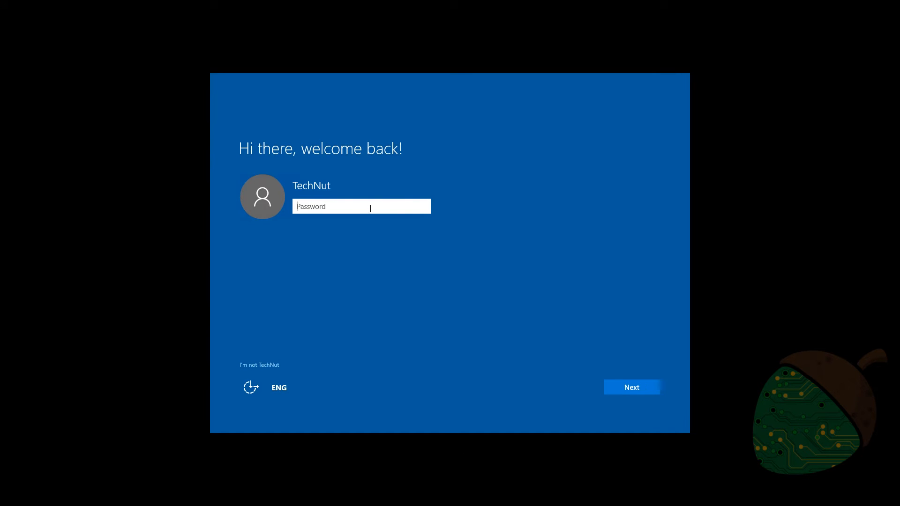
Step: Sign in on the welcome back screen with the account password
type("********")
key("Return")
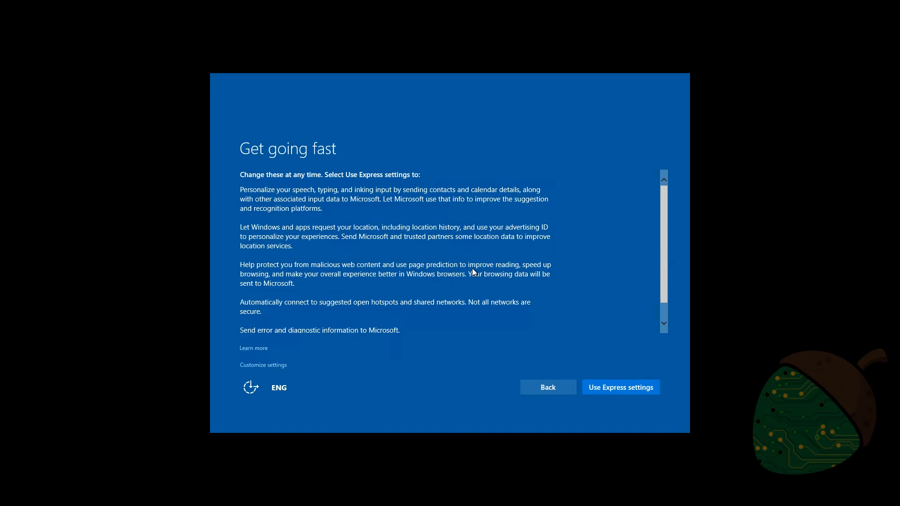
Step: Accept the Express settings and the new Windows apps as default apps to finish the setup
scroll(473, 272, "down", 1)
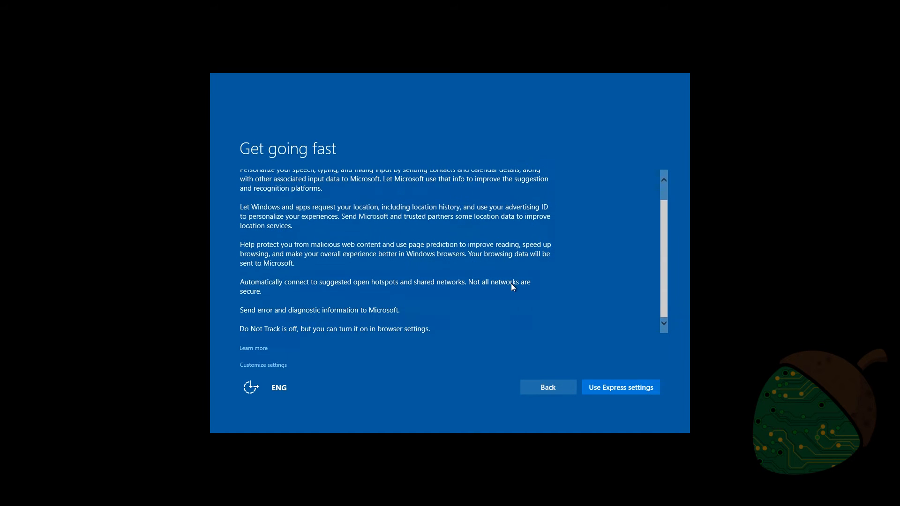
left_click(643, 393)
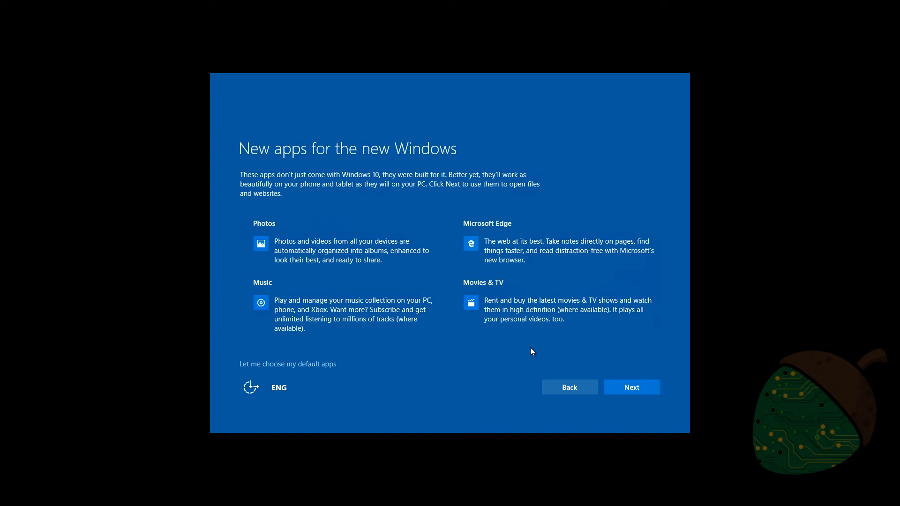
left_click(624, 388)
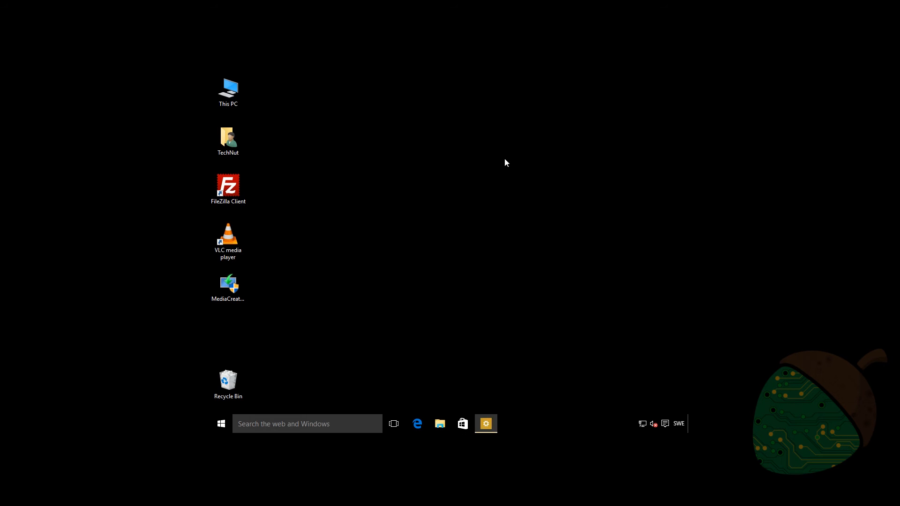
Step: Set the display resolution to 1920 × 1080, keep the change, and close the settings
right_click(492, 164)
left_click(530, 244)
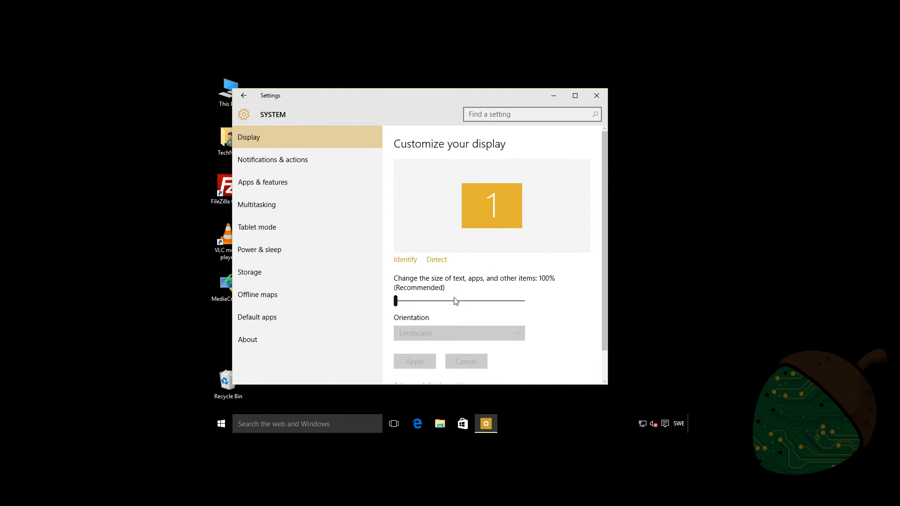
scroll(454, 301, "down", 1)
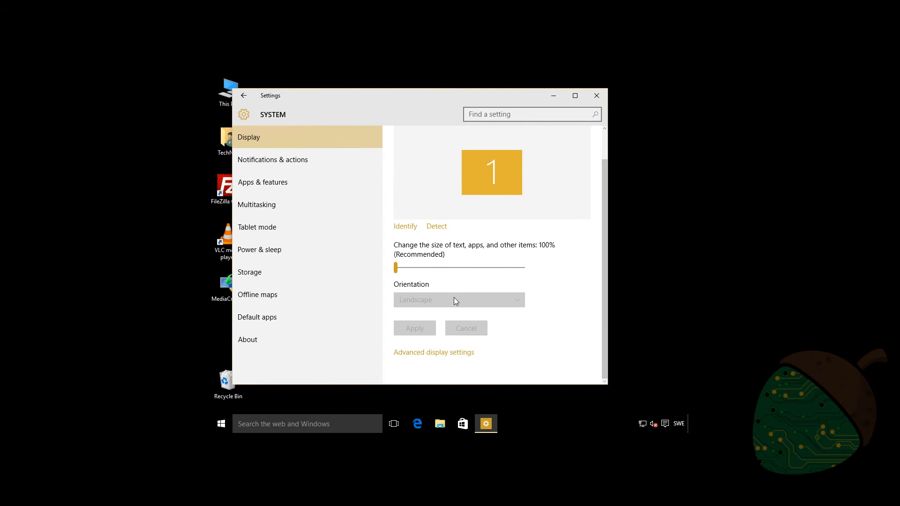
left_click(434, 354)
scroll(354, 225, "down", 3)
left_click(352, 219)
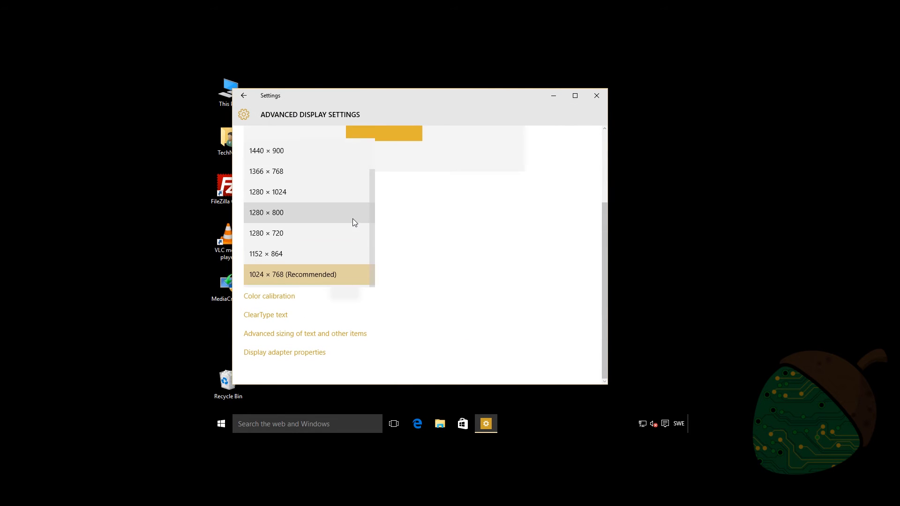
scroll(316, 213, "up", 1)
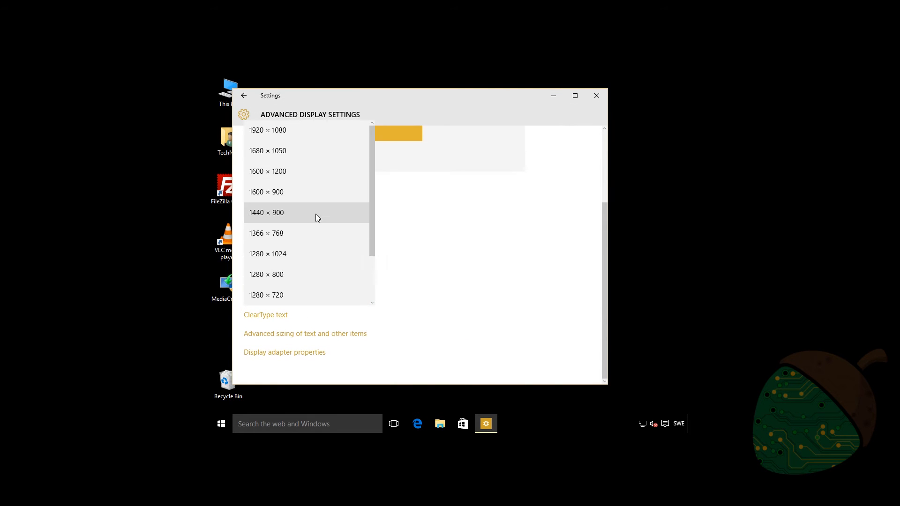
left_click(288, 134)
left_click(280, 247)
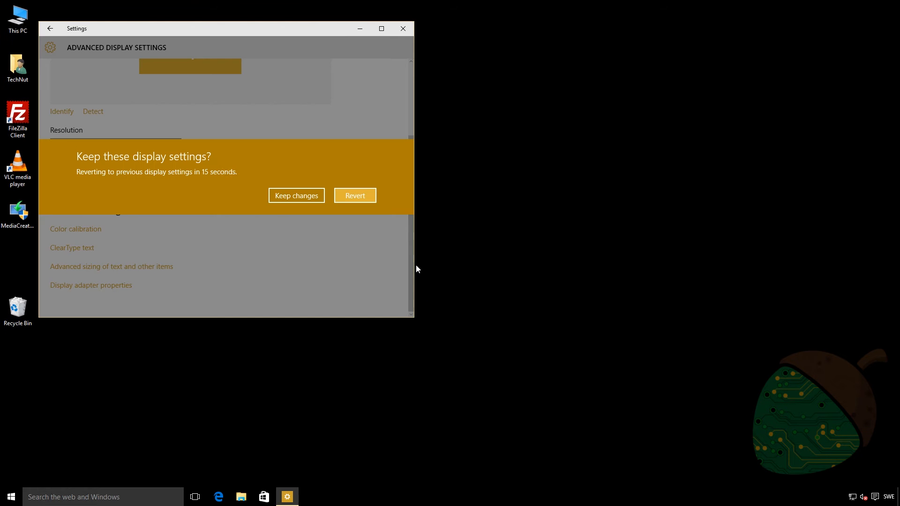
key("Return")
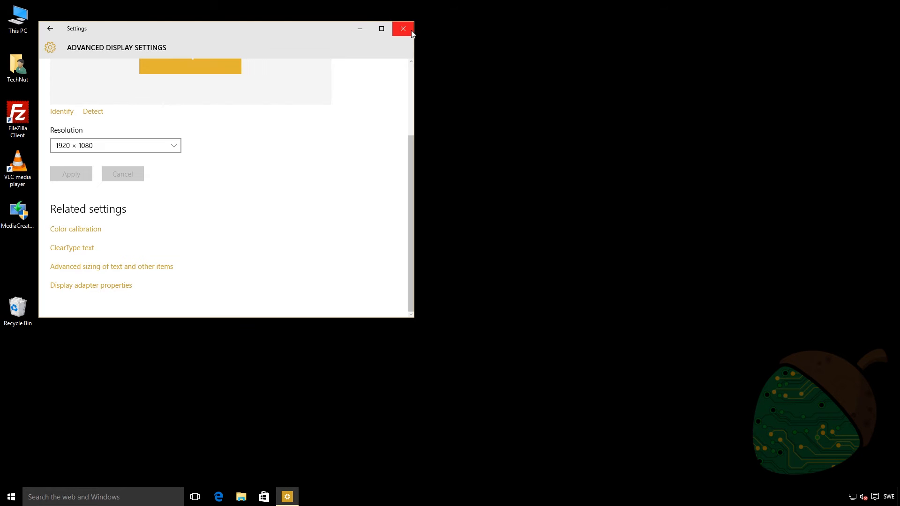
left_click(403, 28)
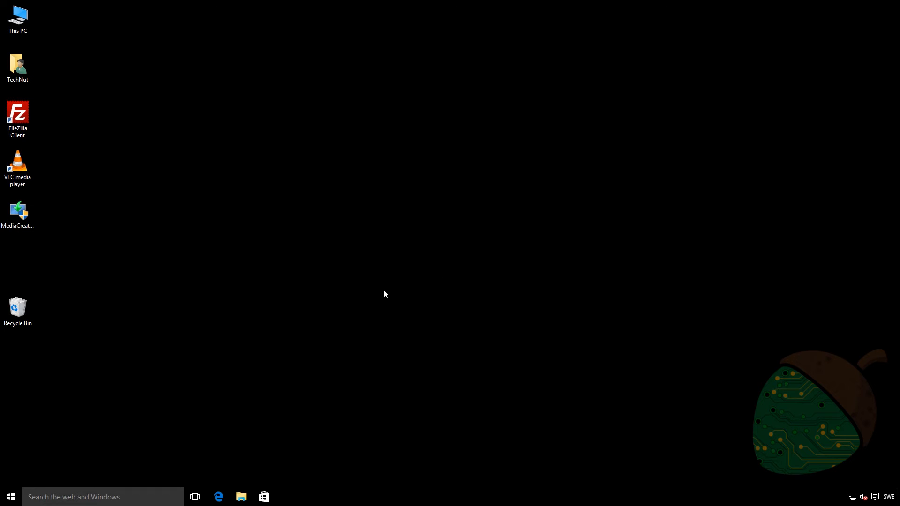
Step: Check the Music, Pictures and Videos folders inside the user folder for the personal files, and return to the user folder
double_click(18, 66)
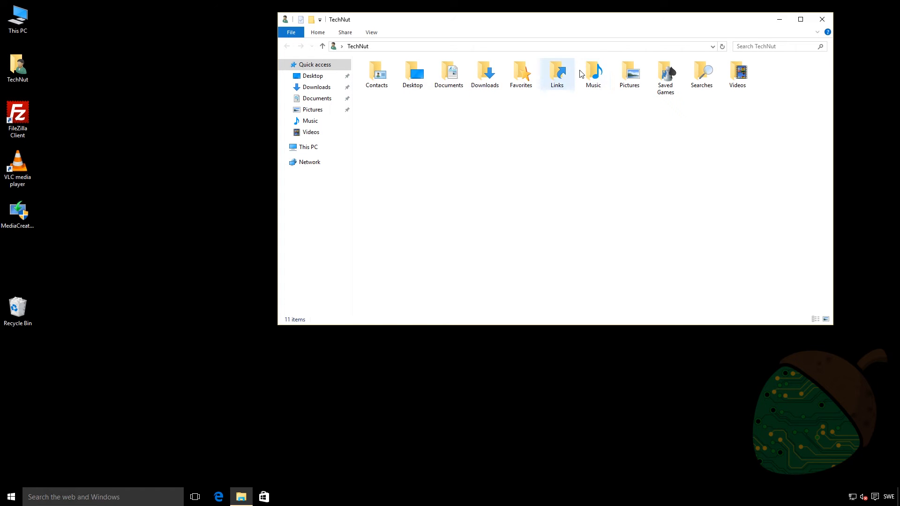
double_click(597, 73)
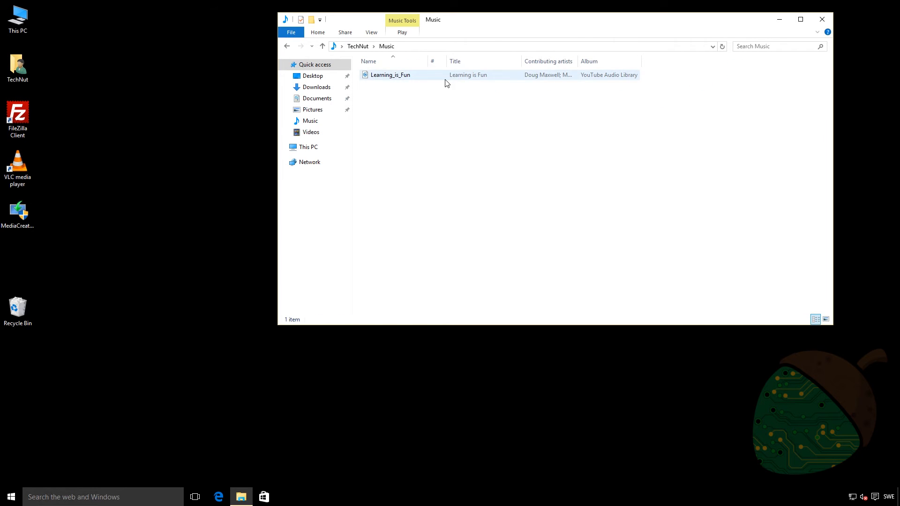
key("alt+Left")
left_click(631, 80)
double_click(631, 79)
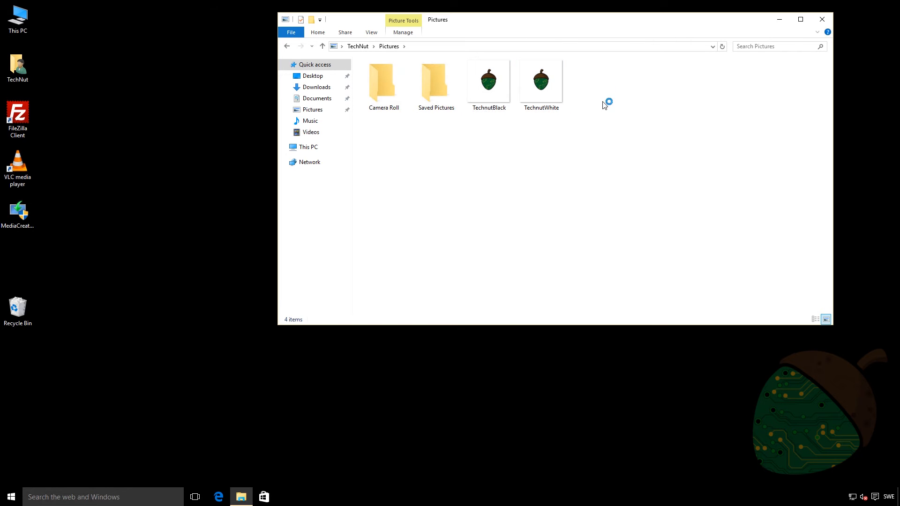
key("alt+Left")
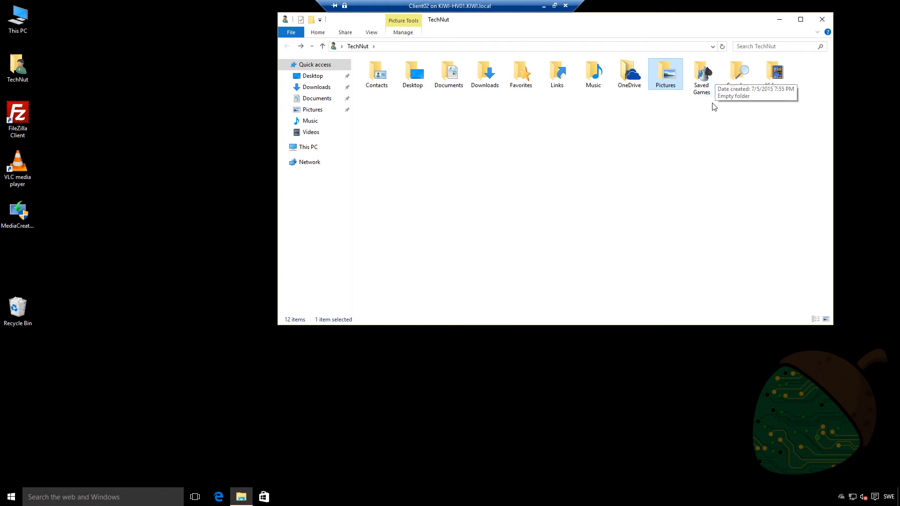
double_click(784, 75)
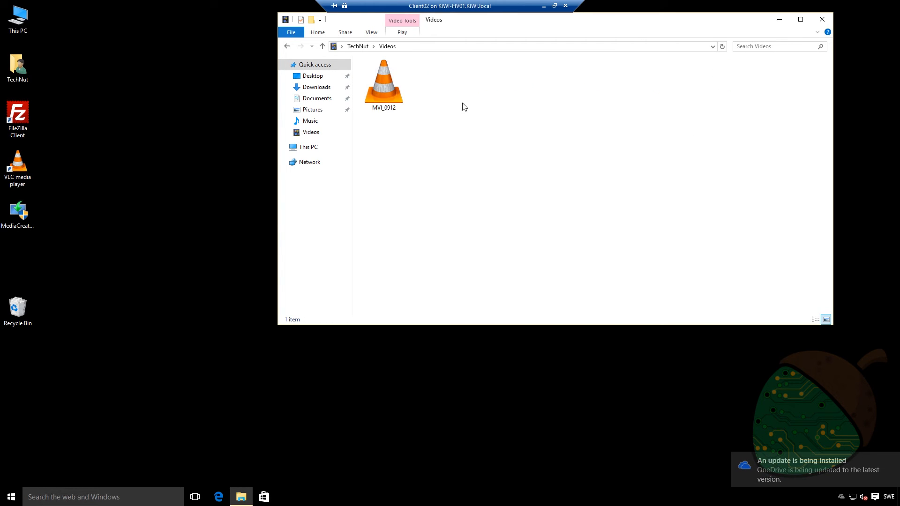
left_click(282, 46)
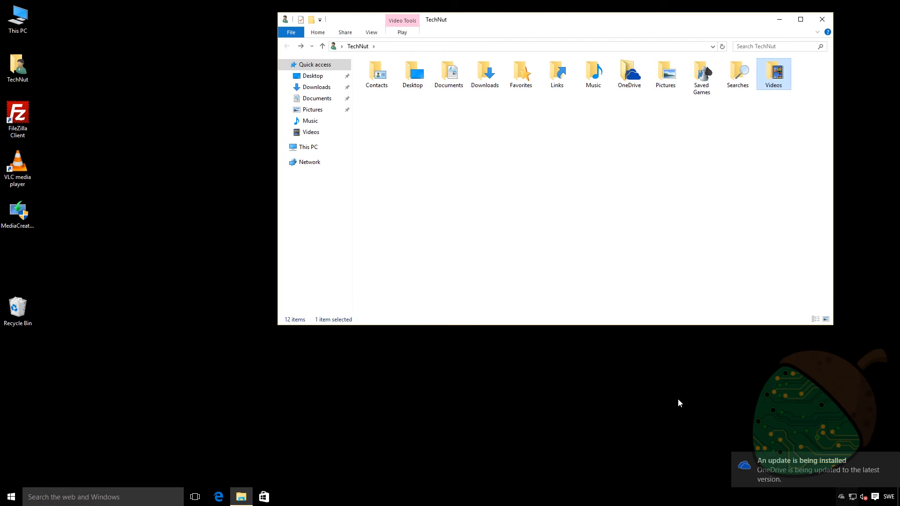
Step: Launch FileZilla Client and VLC media player in turn to check that they open, closing each one
double_click(14, 117)
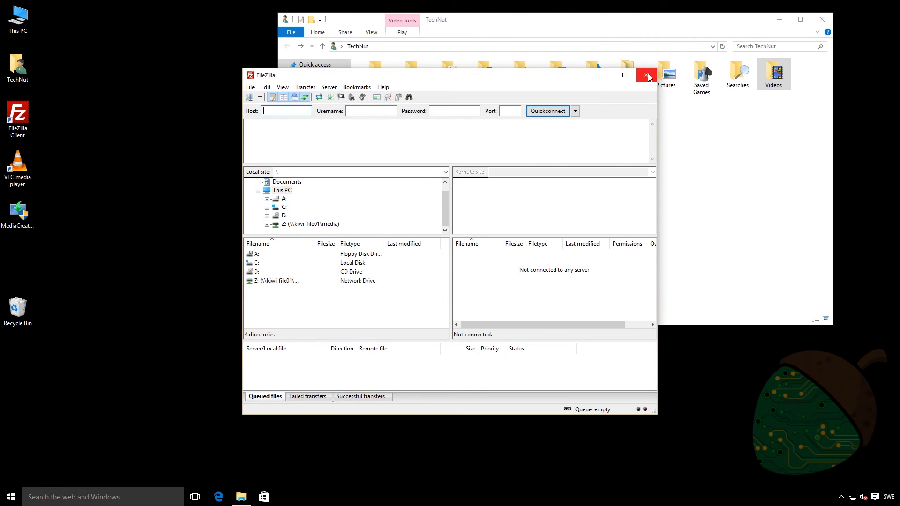
left_click(647, 75)
double_click(18, 166)
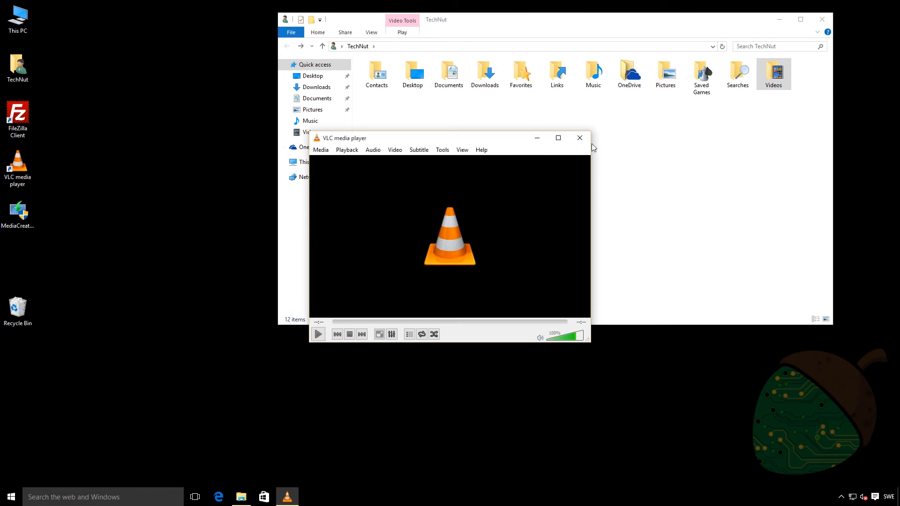
left_click(580, 140)
Step: Switch to Microsoft Edge, examine the Favorites Bar folder among the favorites on the Start page, and close the browser
left_click(218, 497)
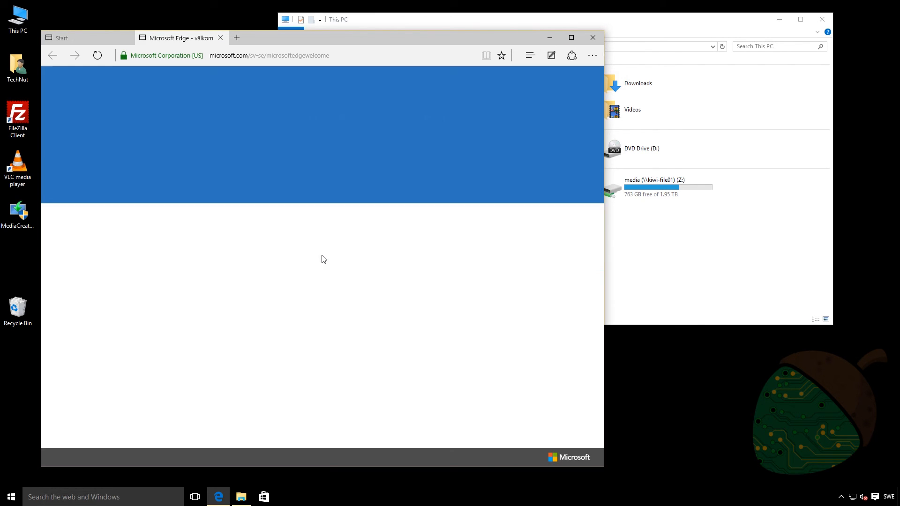
left_click(100, 39)
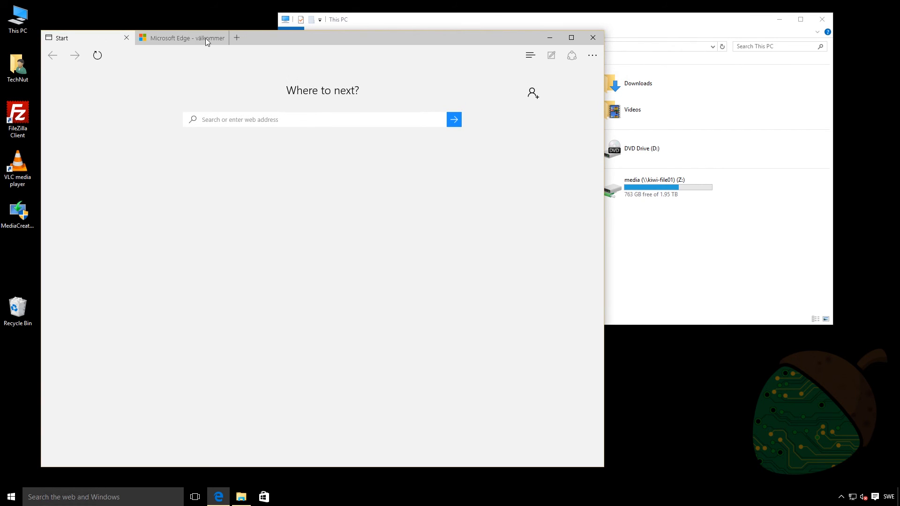
left_click(529, 61)
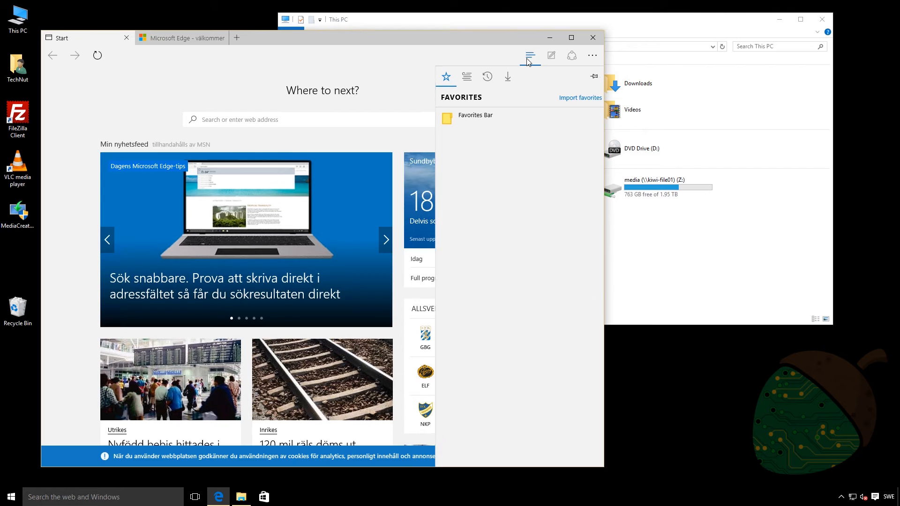
left_click(491, 118)
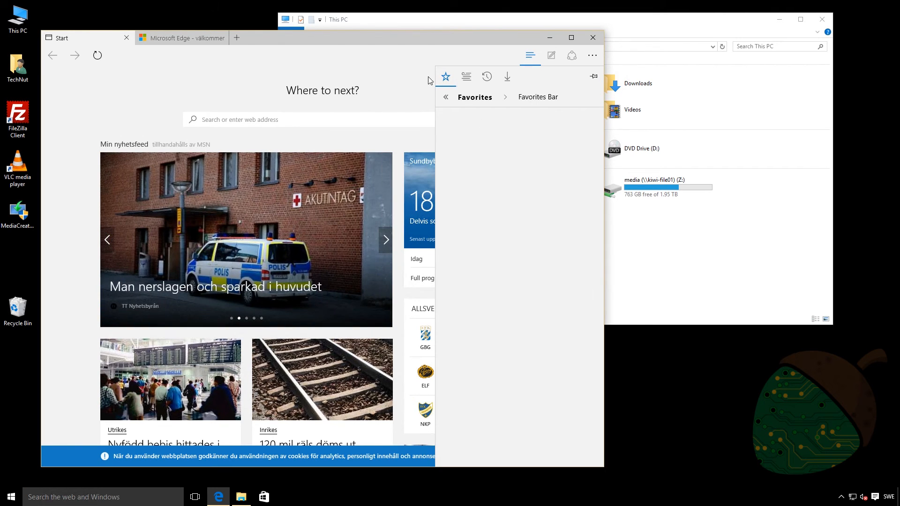
left_click(590, 37)
left_click(592, 42)
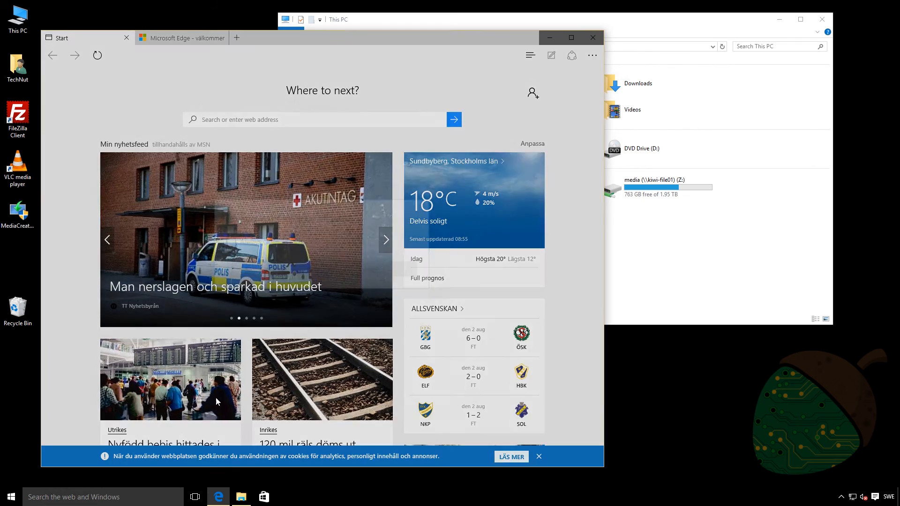
Step: Search for "internet", switch to Internet Explorer, close the go.microsoft.com tab to check the home page and favorites bar, and close the browser
left_click(276, 273)
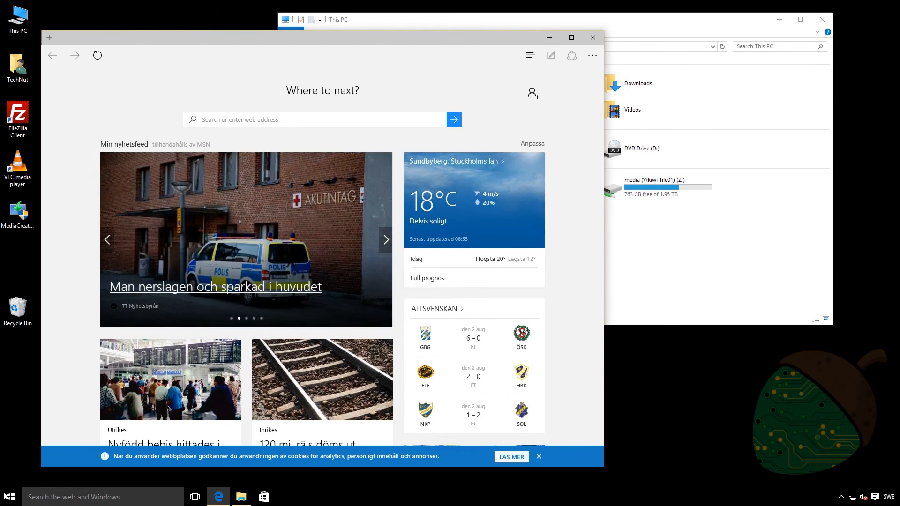
left_click(11, 497)
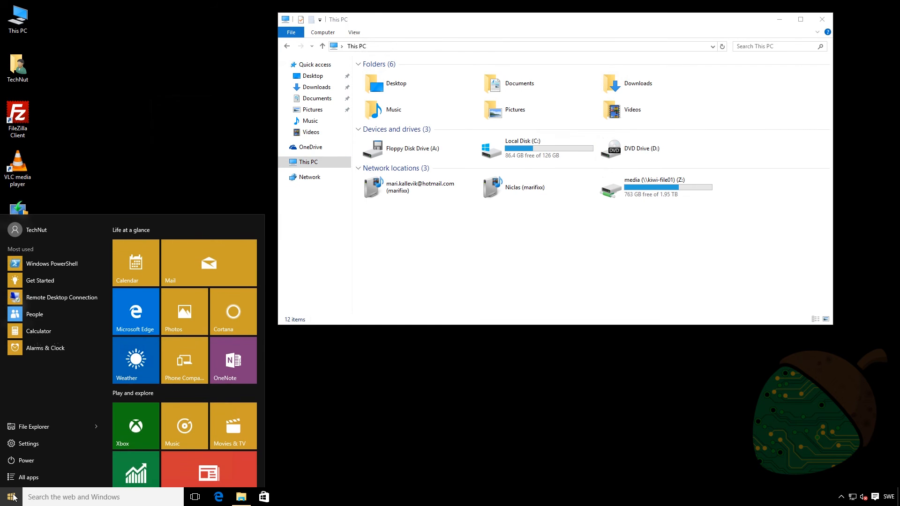
type("internet")
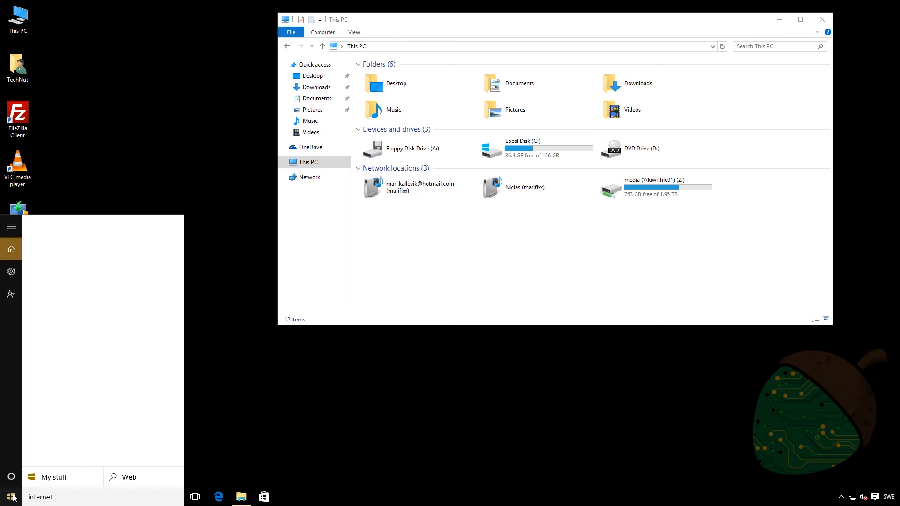
key("Escape")
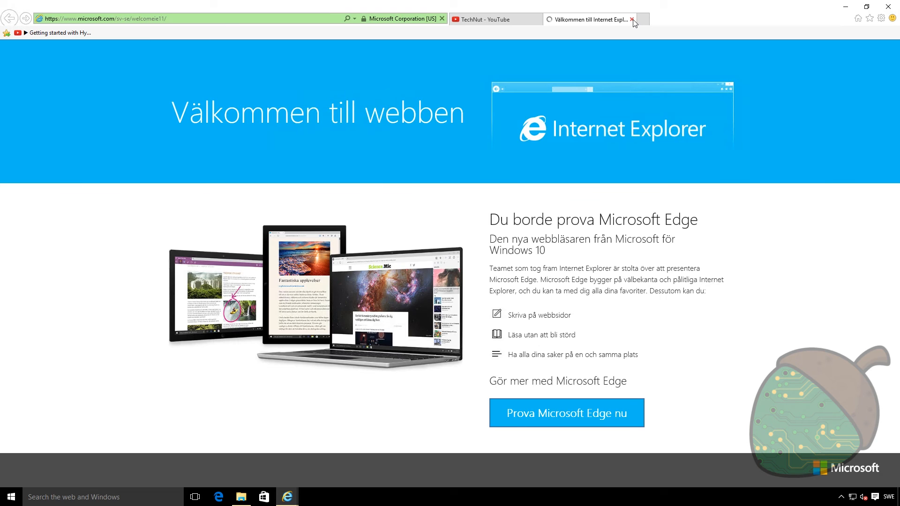
left_click(632, 20)
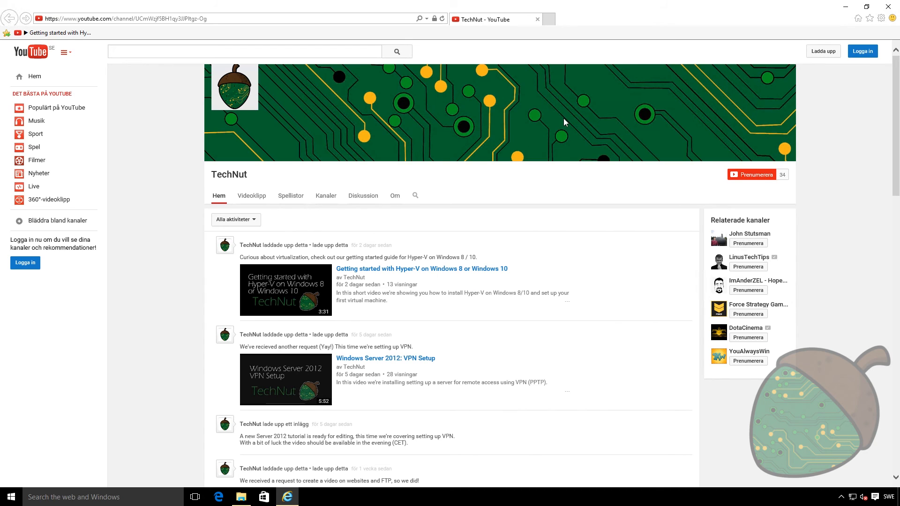
left_click(891, 8)
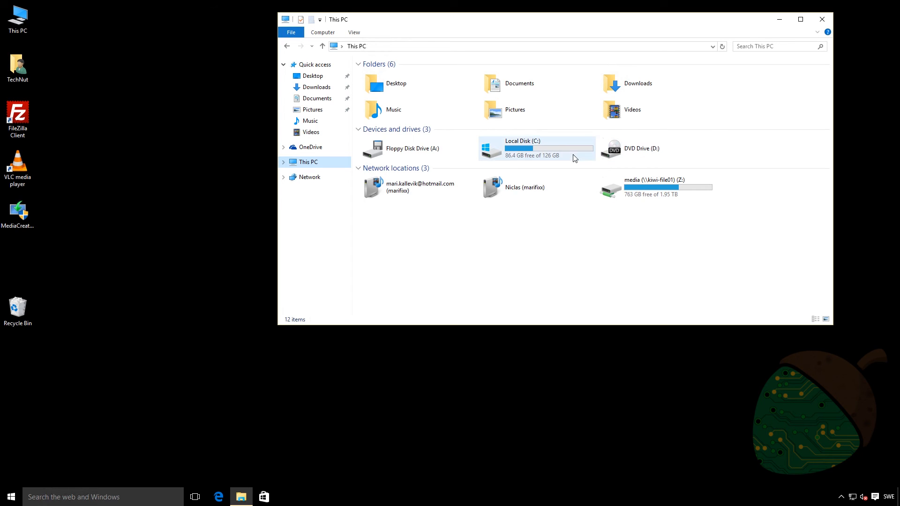
Step: Find and launch Disk Cleanup for drive C:, review the files to delete, and extend the scan to system files
left_click(546, 158)
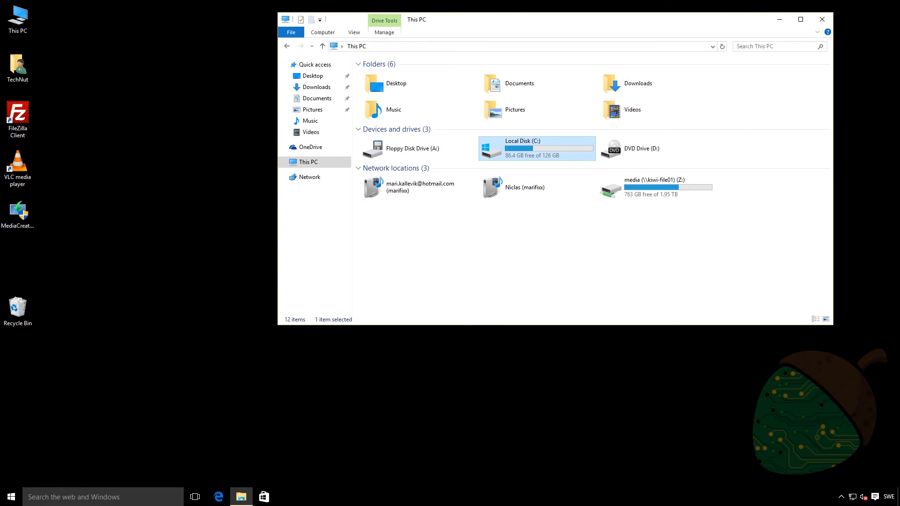
left_click(14, 499)
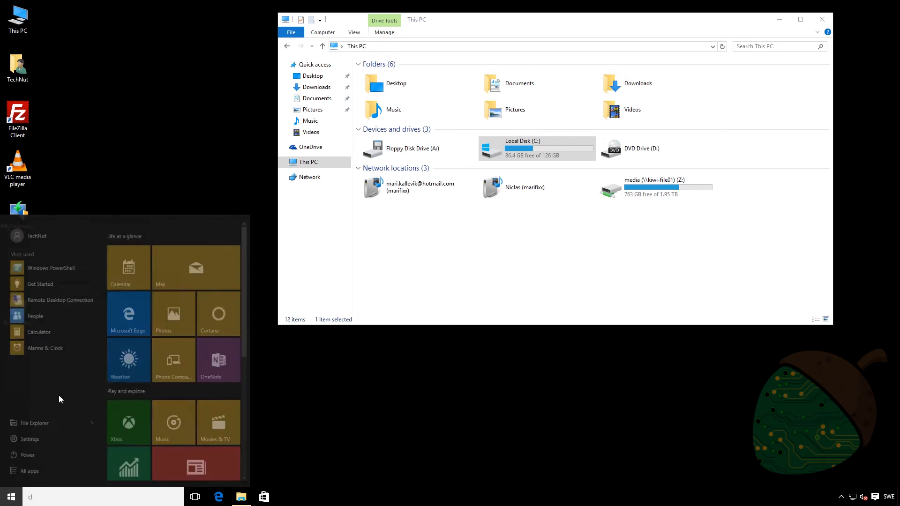
type("disk")
key("Return")
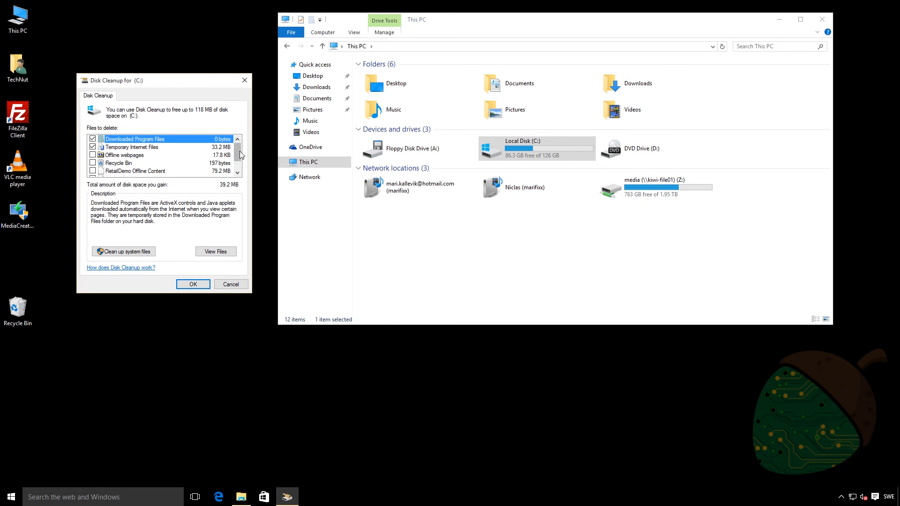
scroll(240, 153, "down", 2)
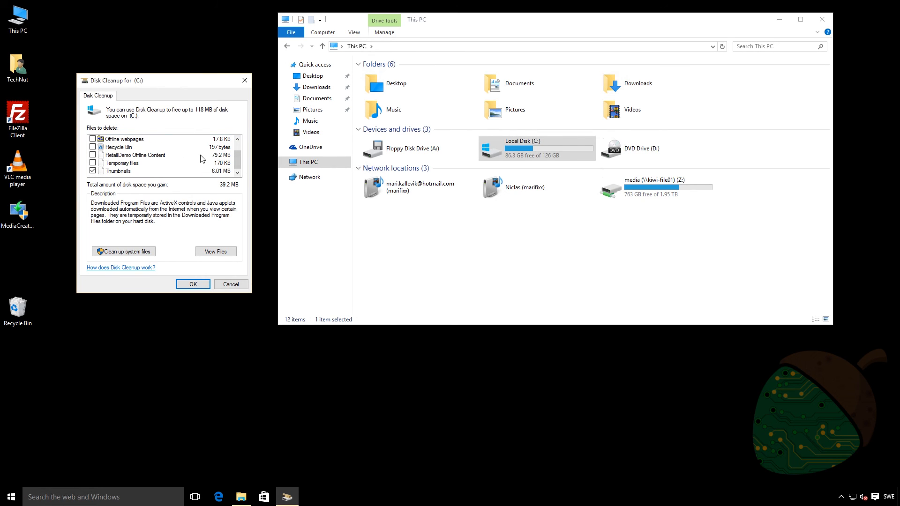
left_click(124, 251)
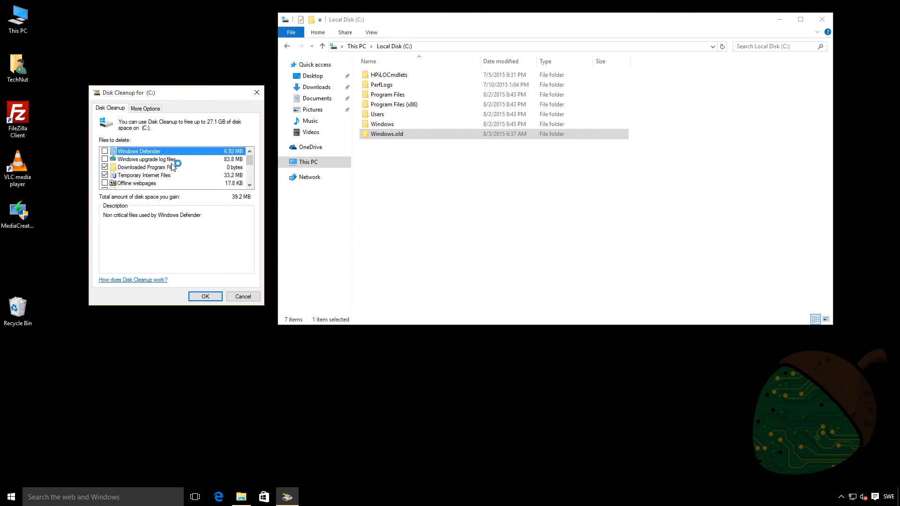
Step: Include Windows upgrade log files, Previous Windows installation(s) and Temporary Windows installation files in the Disk Cleanup selection
left_click(105, 159)
scroll(139, 187, "down", 1)
scroll(139, 187, "down", 1)
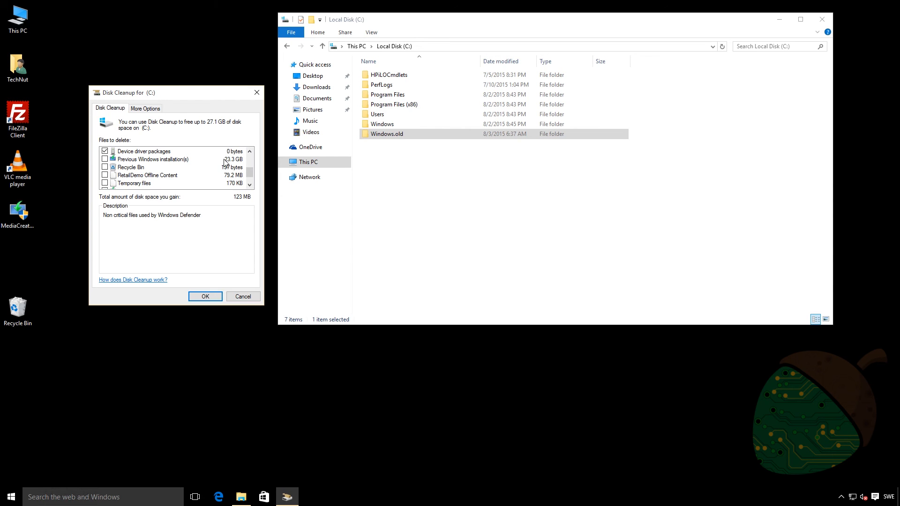
left_click(238, 160)
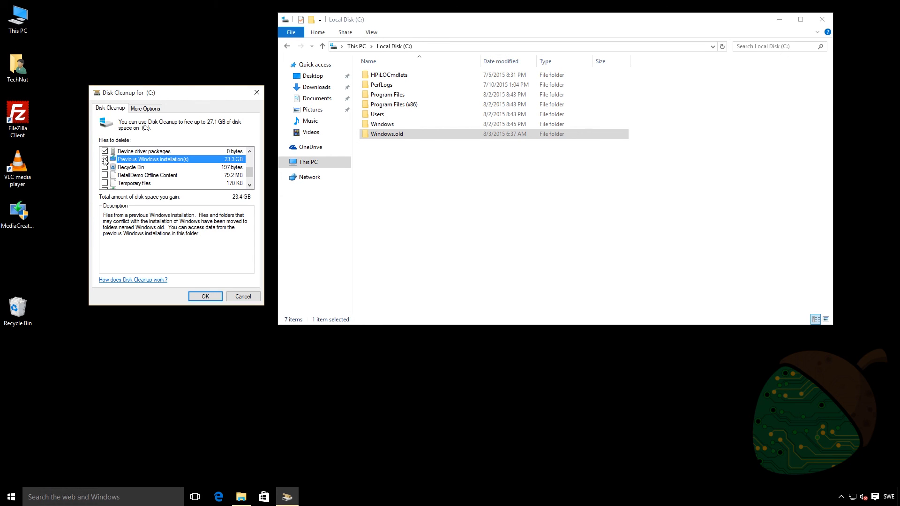
scroll(150, 182, "down", 1)
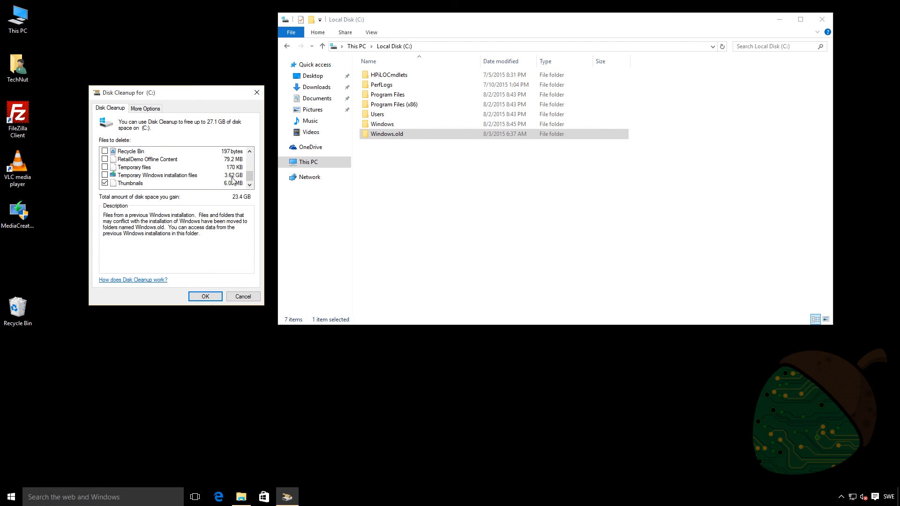
left_click(104, 175)
Step: Permanently delete the selected files, accept giving up the return to the previous Windows version, and close This PC after checking drive C:'s free space
left_click(205, 297)
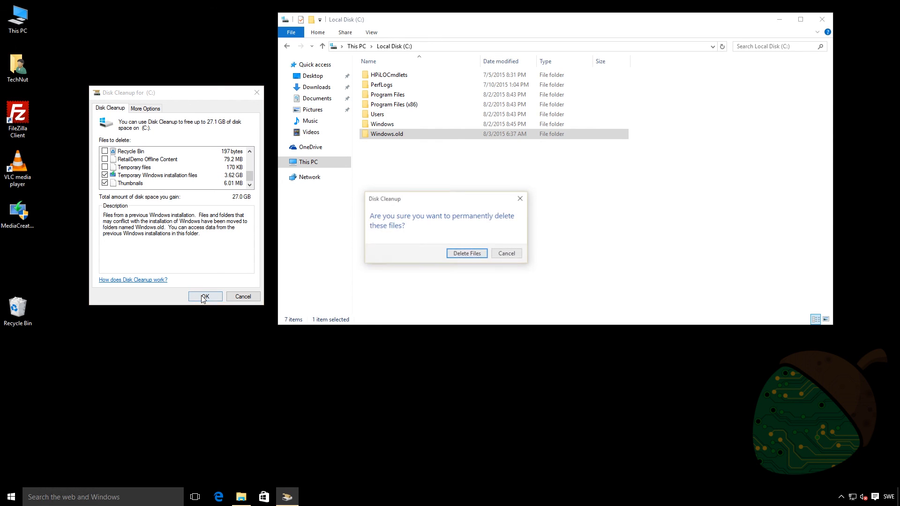
left_click(461, 255)
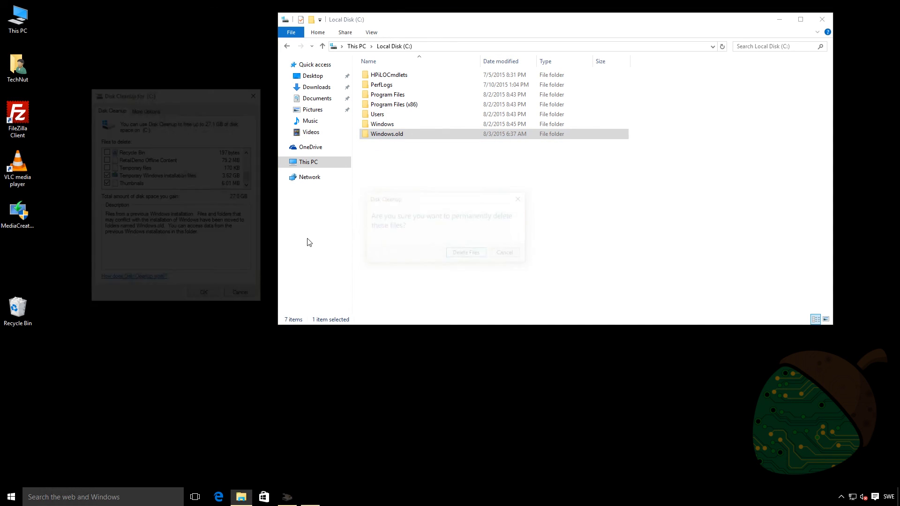
left_click(304, 163)
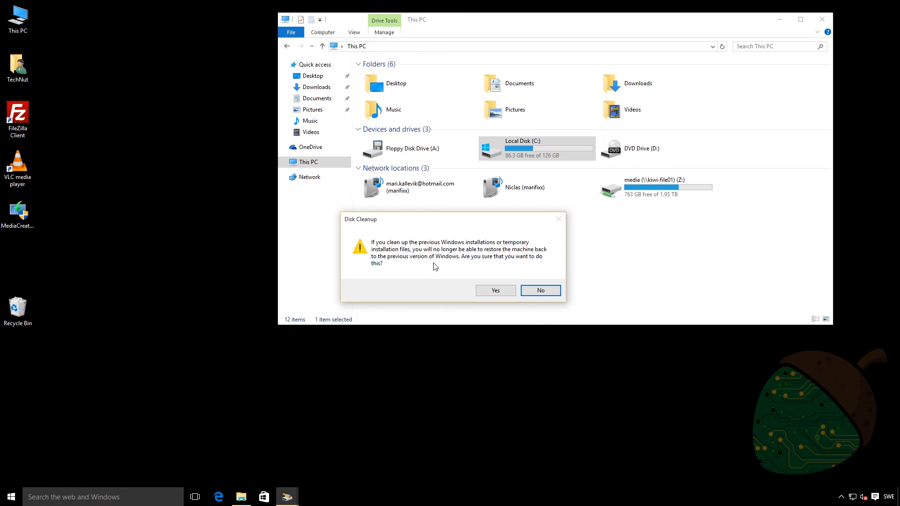
left_click(485, 292)
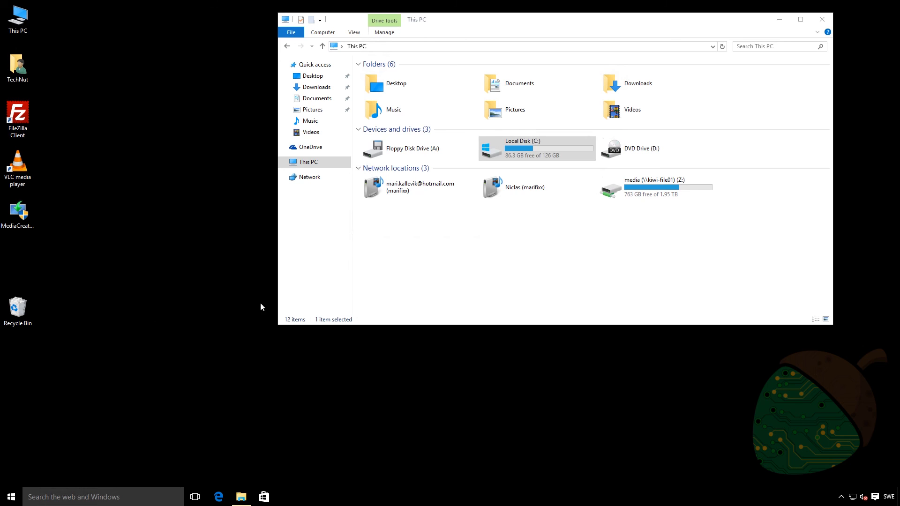
left_click(476, 275)
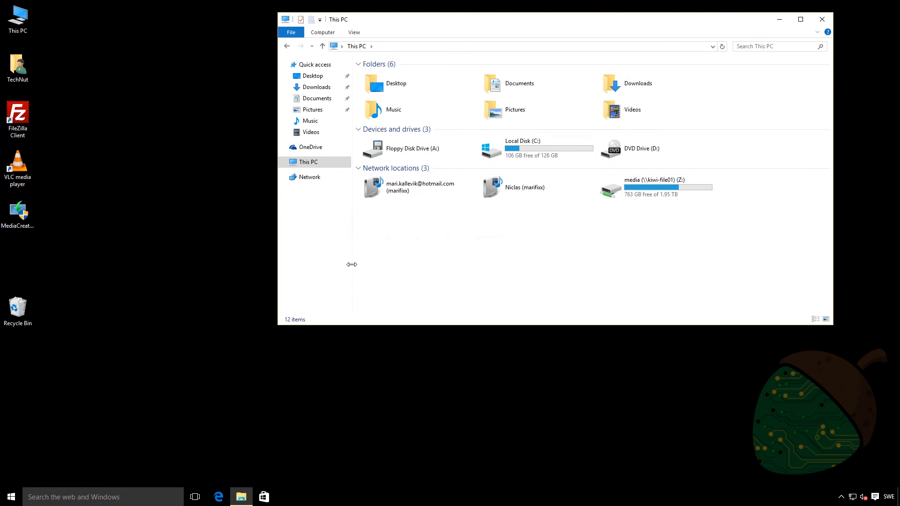
key("alt+F4")
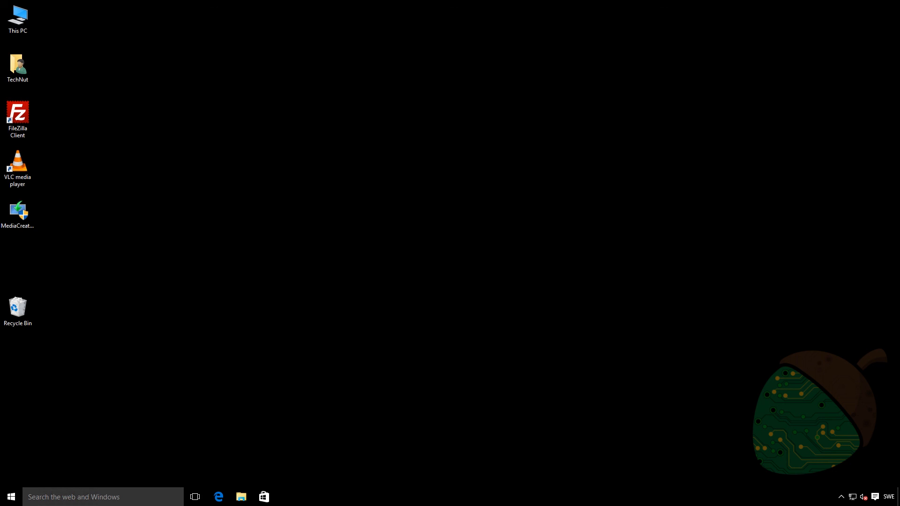
Step: Search for "activation" and open the Windows Activation settings
key("super")
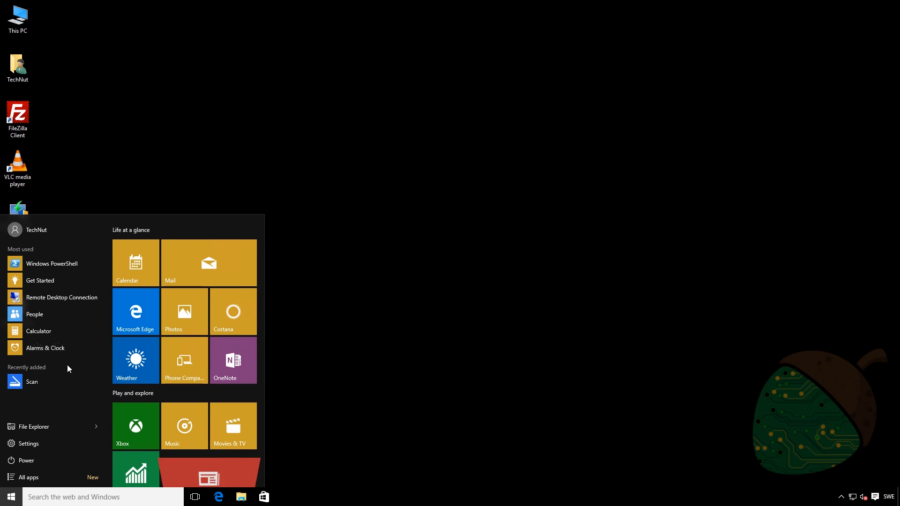
type("activa")
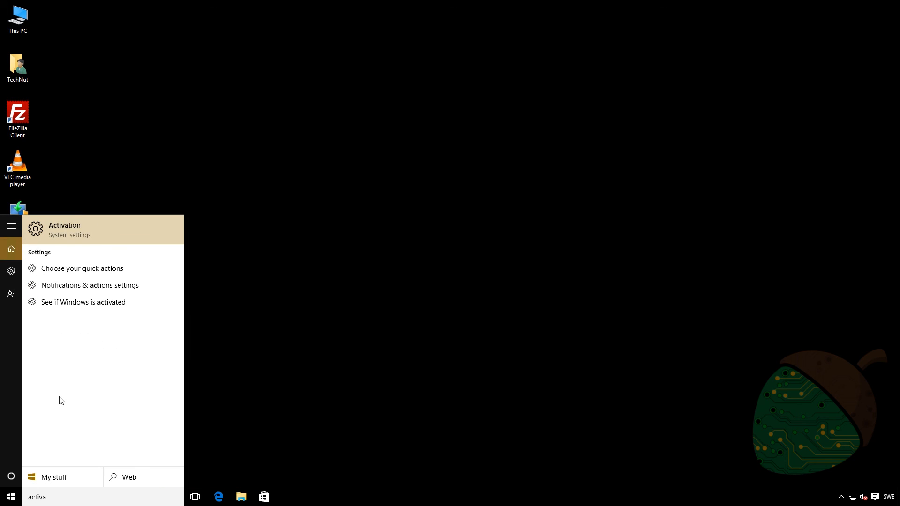
type("tion")
key("Return")
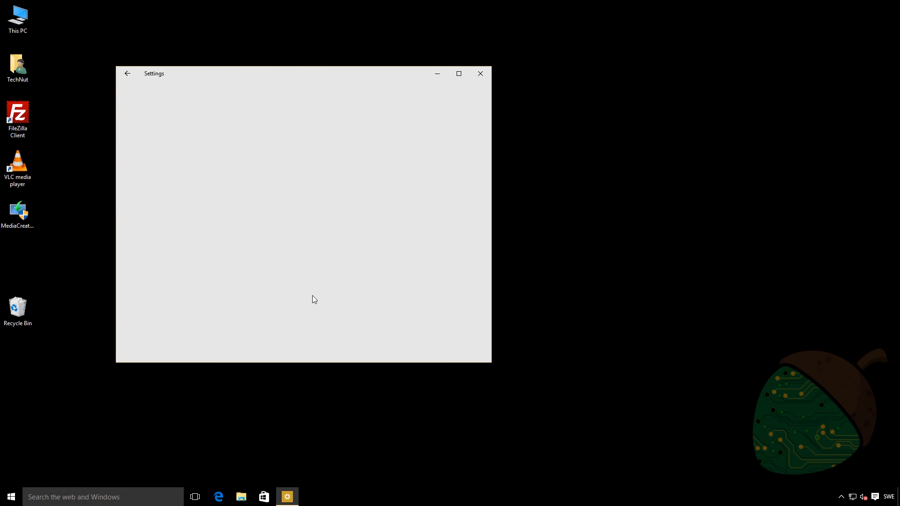